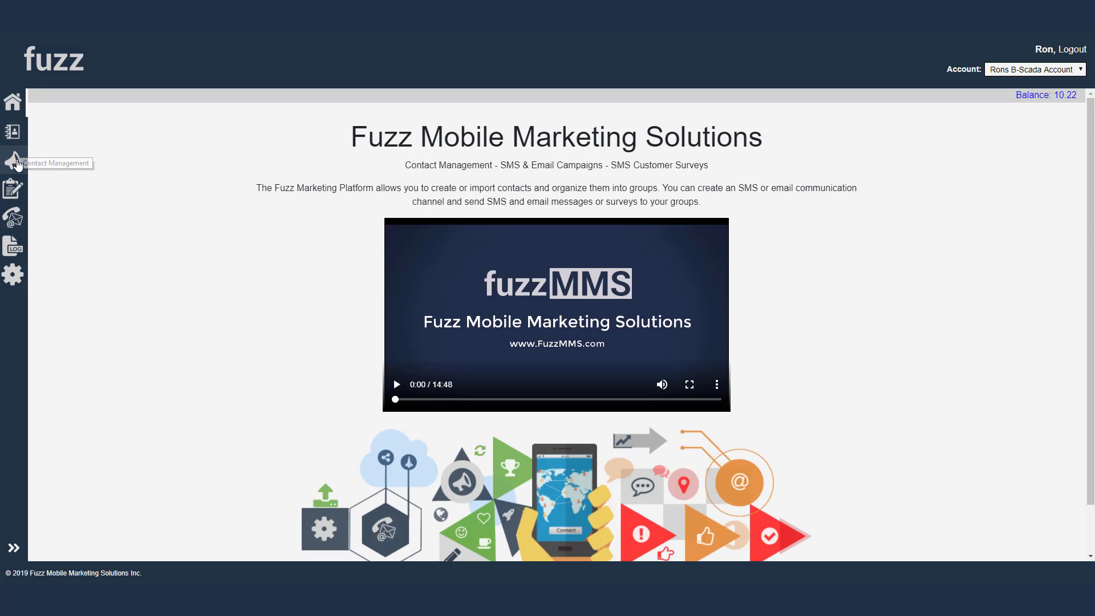
Go from Campaigns and Surveys and Tests to the Communication Channels page
click(13, 161)
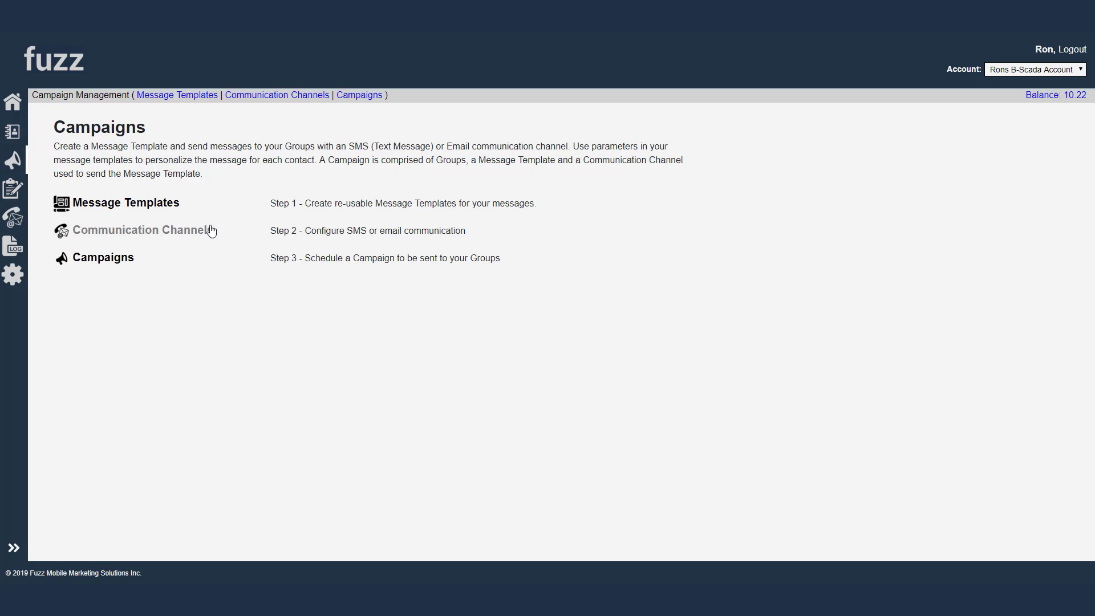
click(12, 188)
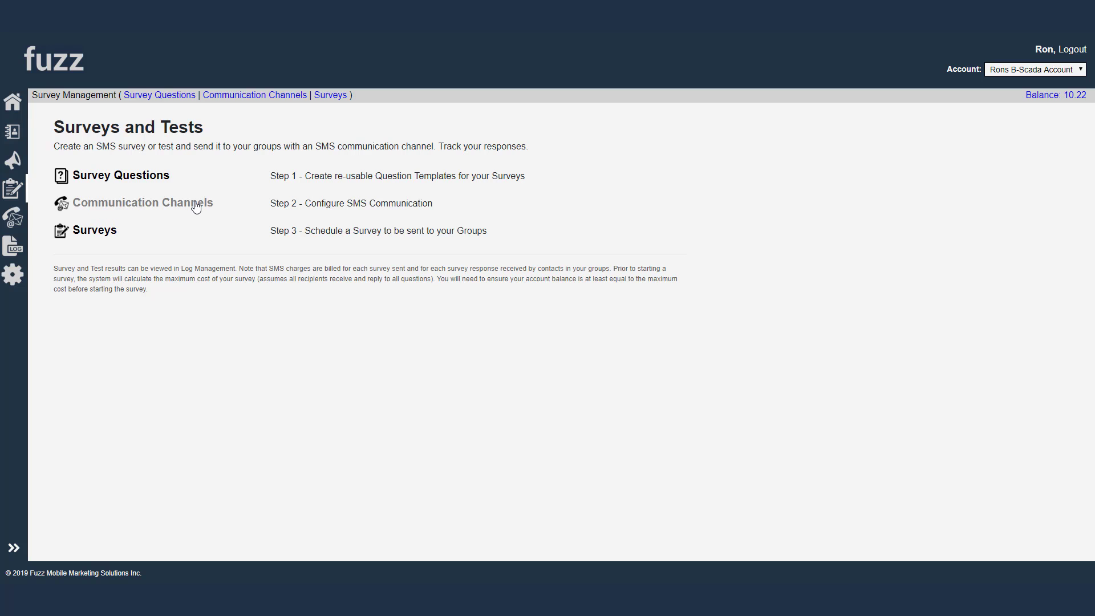
click(17, 222)
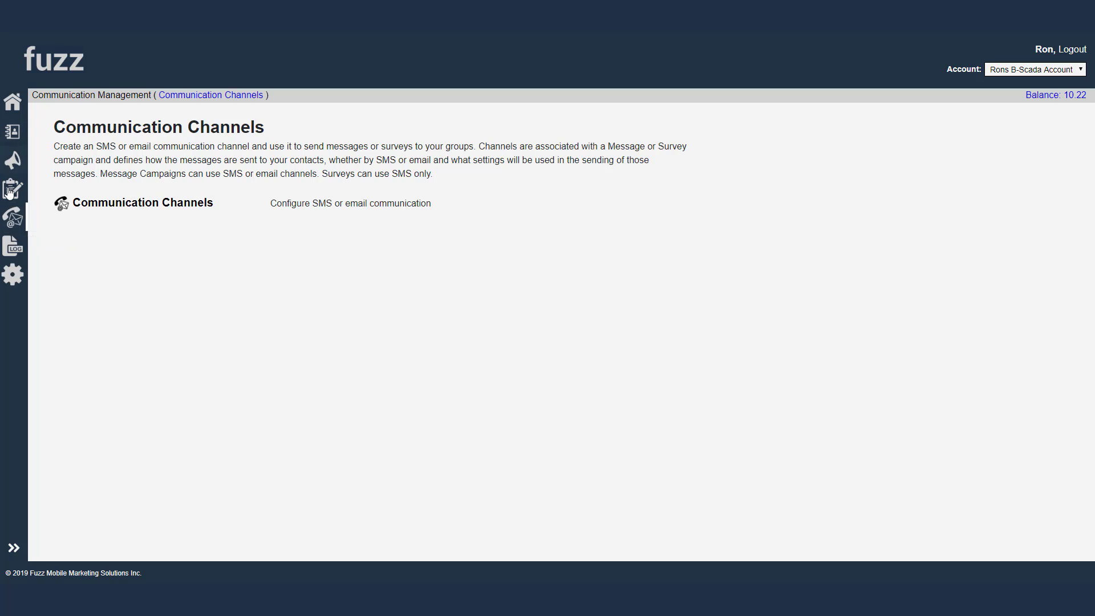
Create a new communication channel with its type set to SMS
click(127, 207)
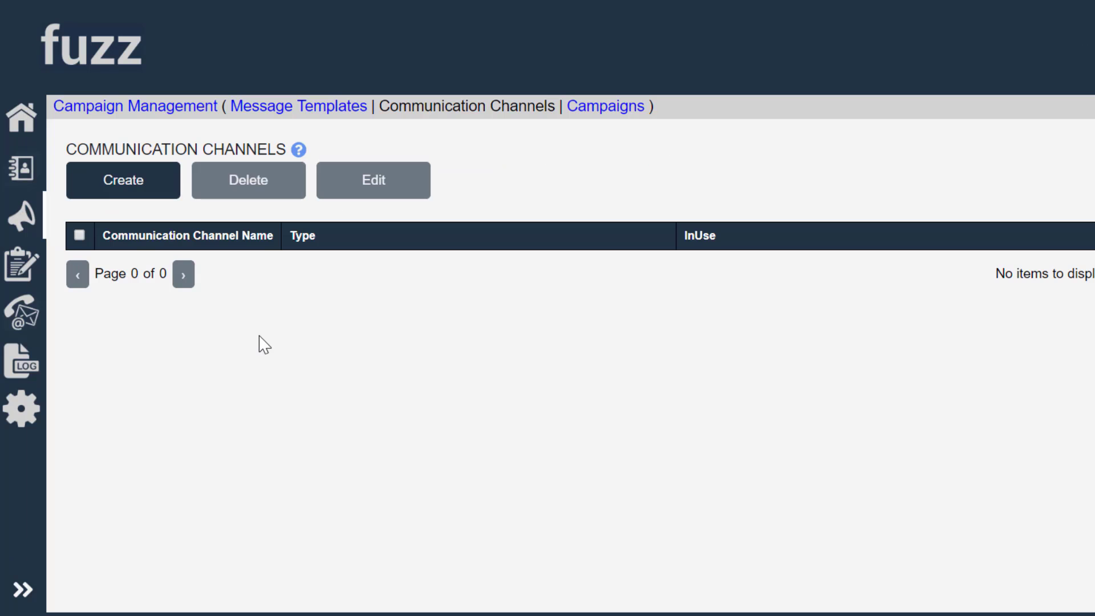
click(77, 148)
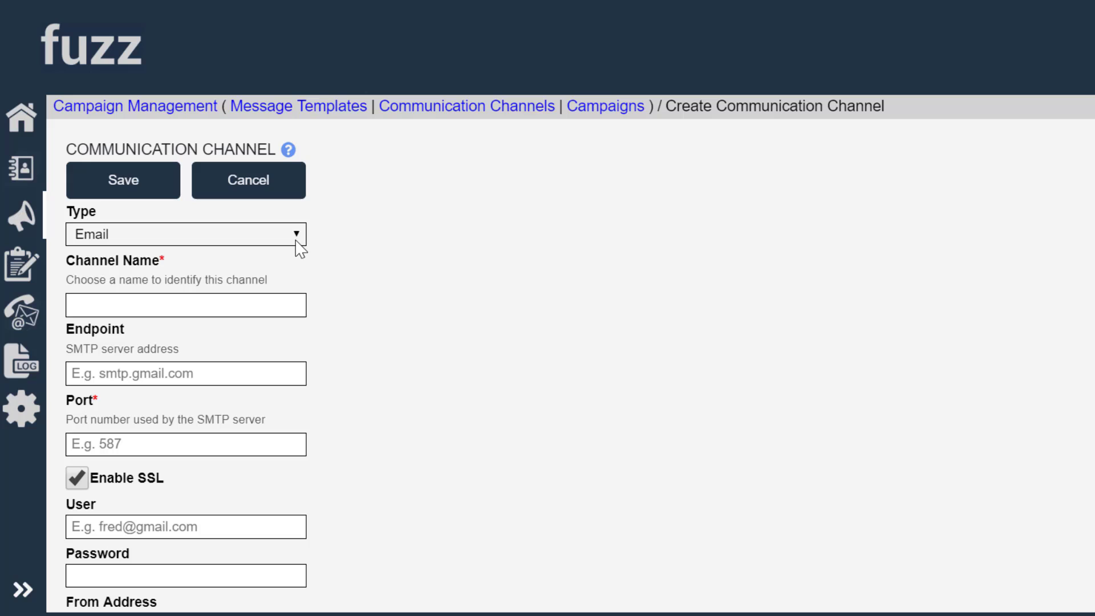
click(297, 241)
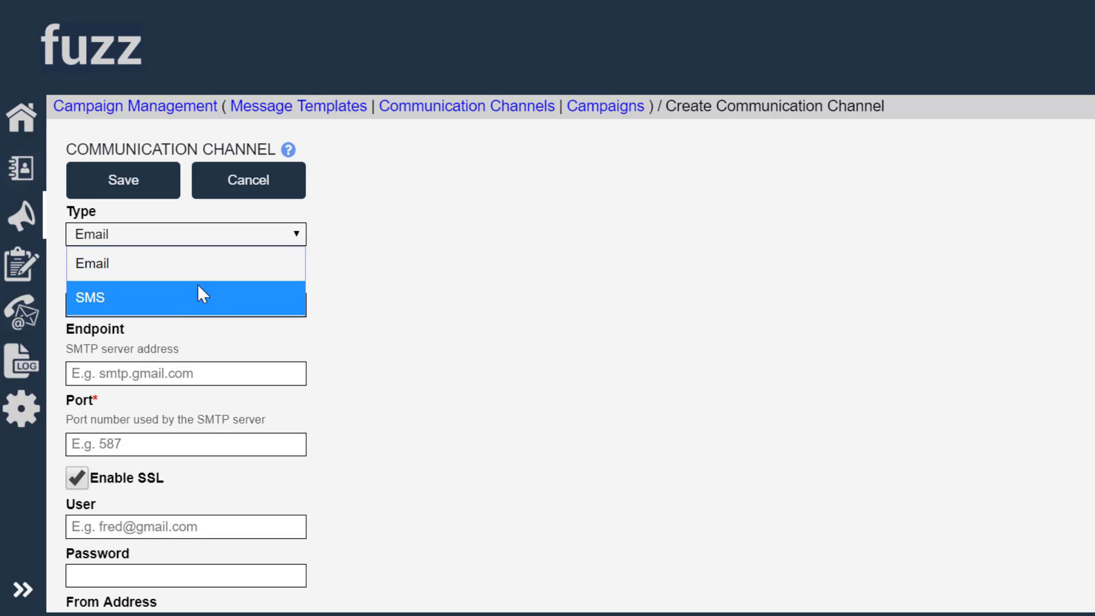
click(163, 291)
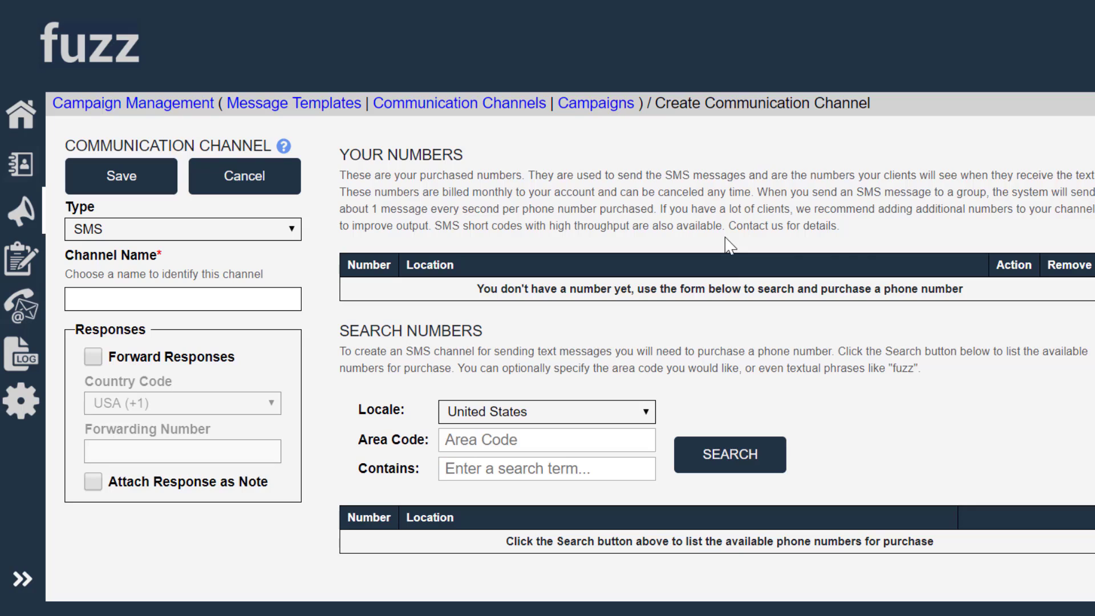
Top up the account balance by $5 with PayPal from Payment Settings
click(19, 420)
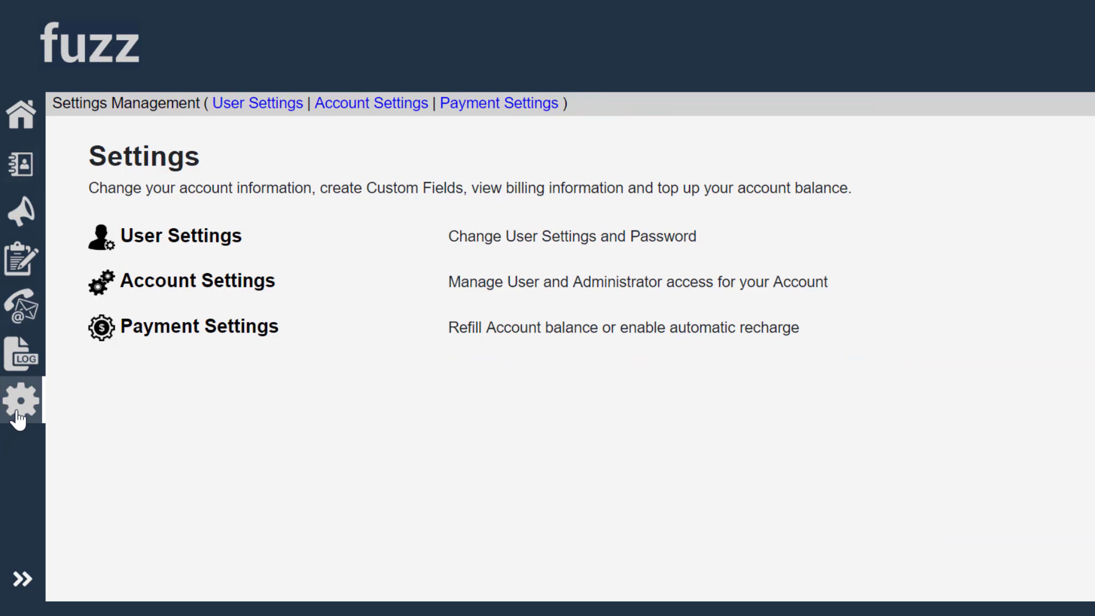
click(168, 326)
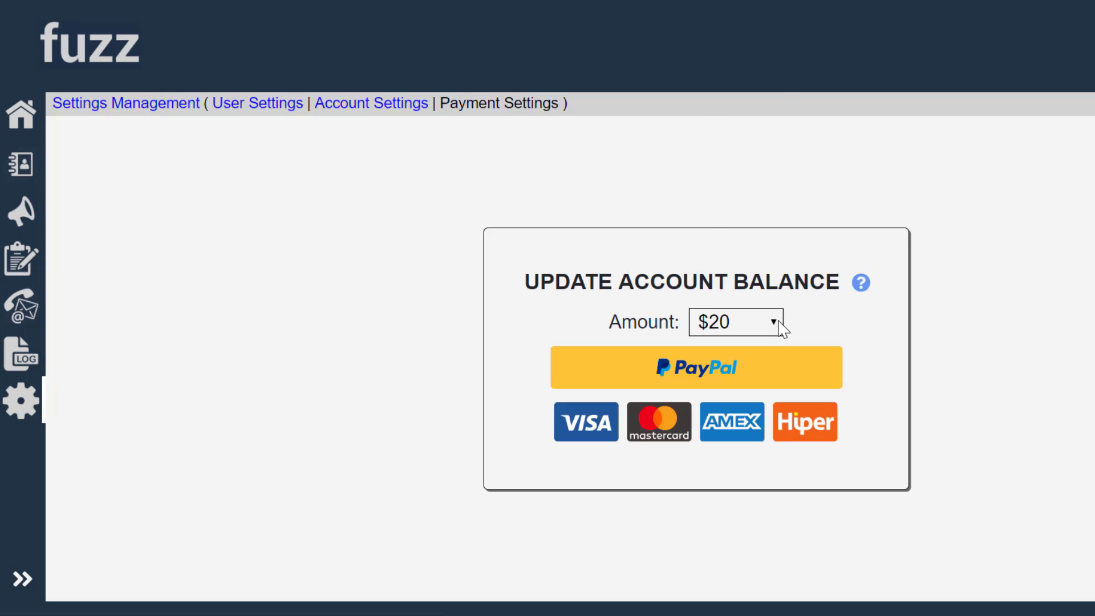
click(782, 327)
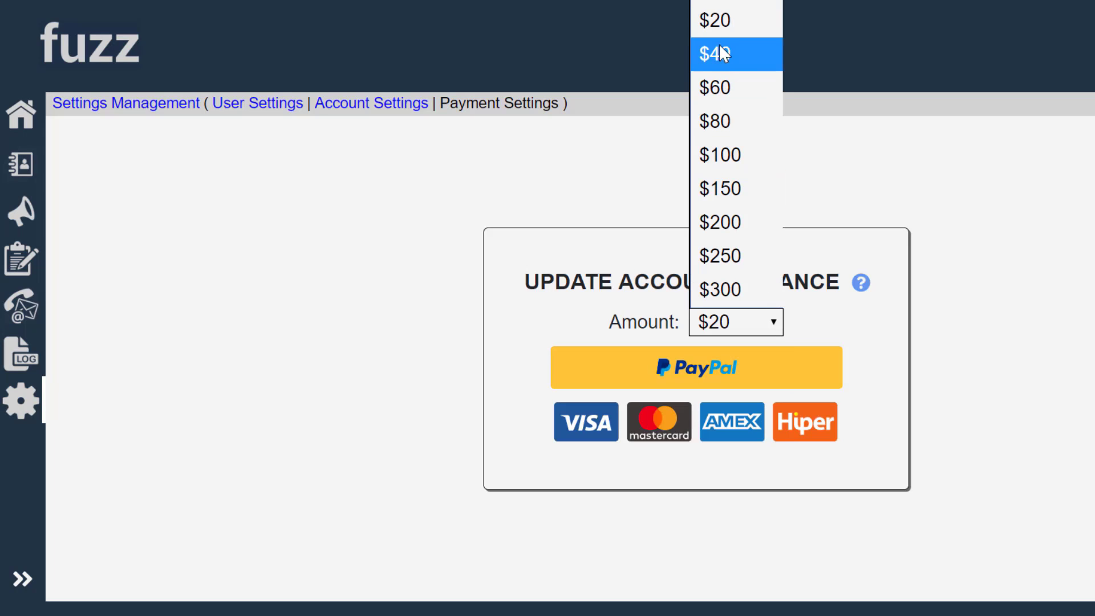
click(719, 9)
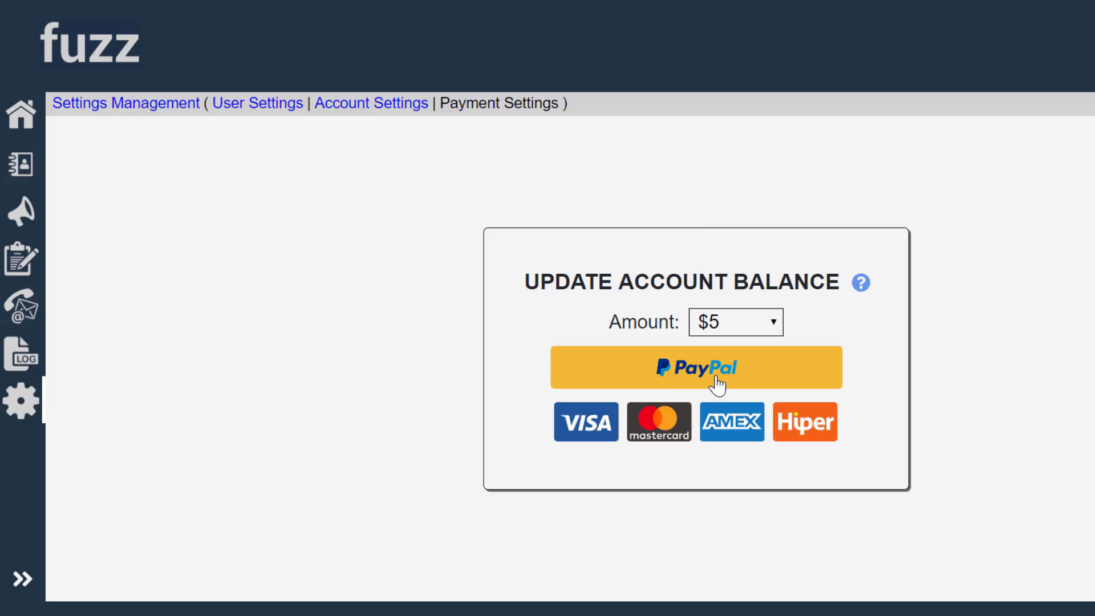
click(718, 386)
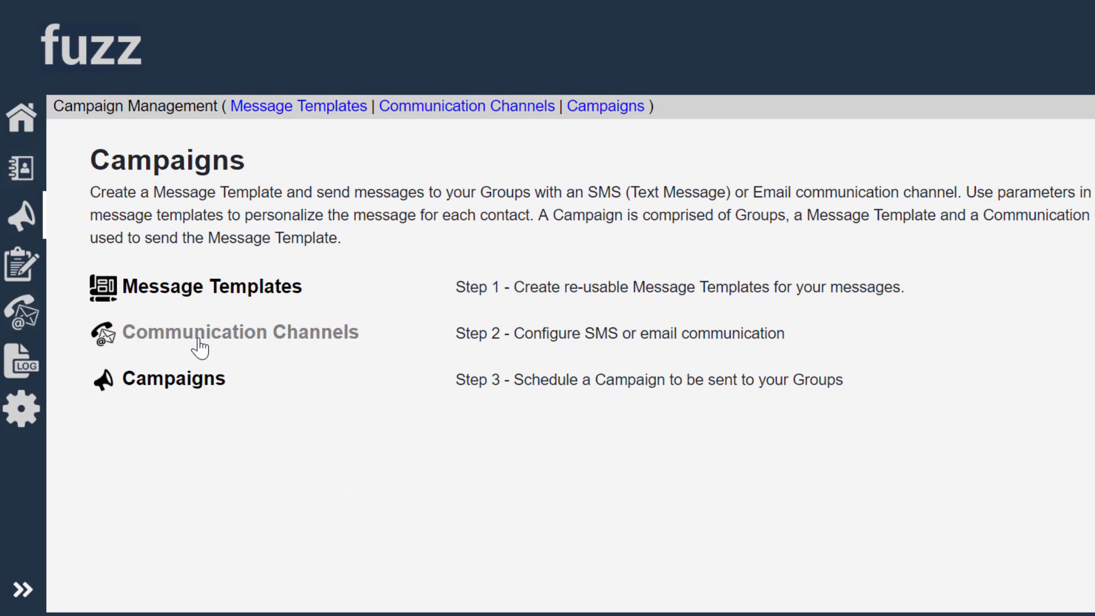
Start another new communication channel of type SMS
click(199, 339)
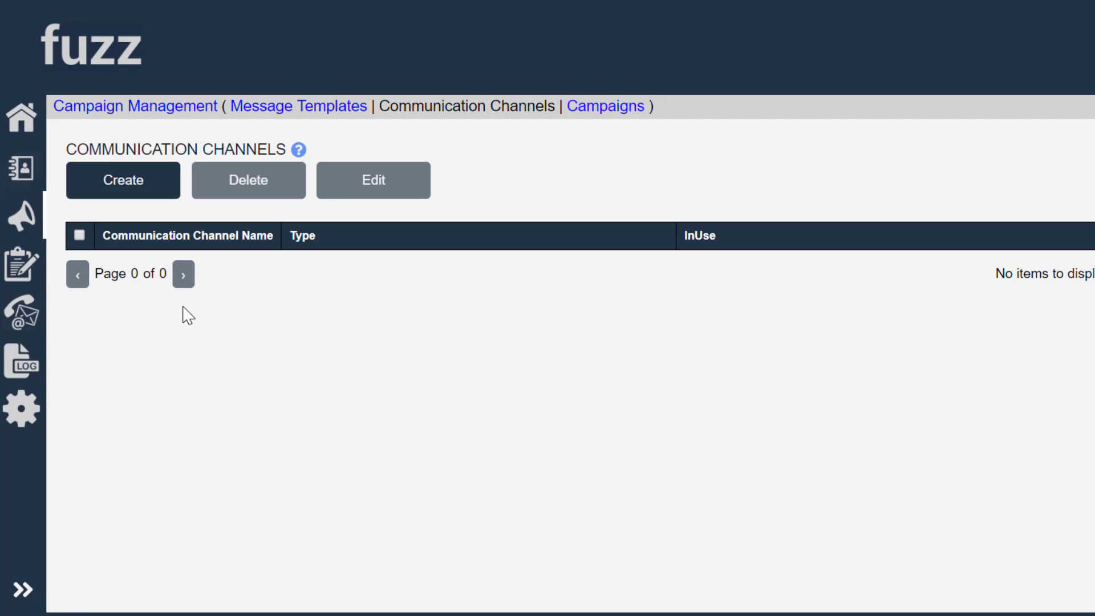
click(127, 192)
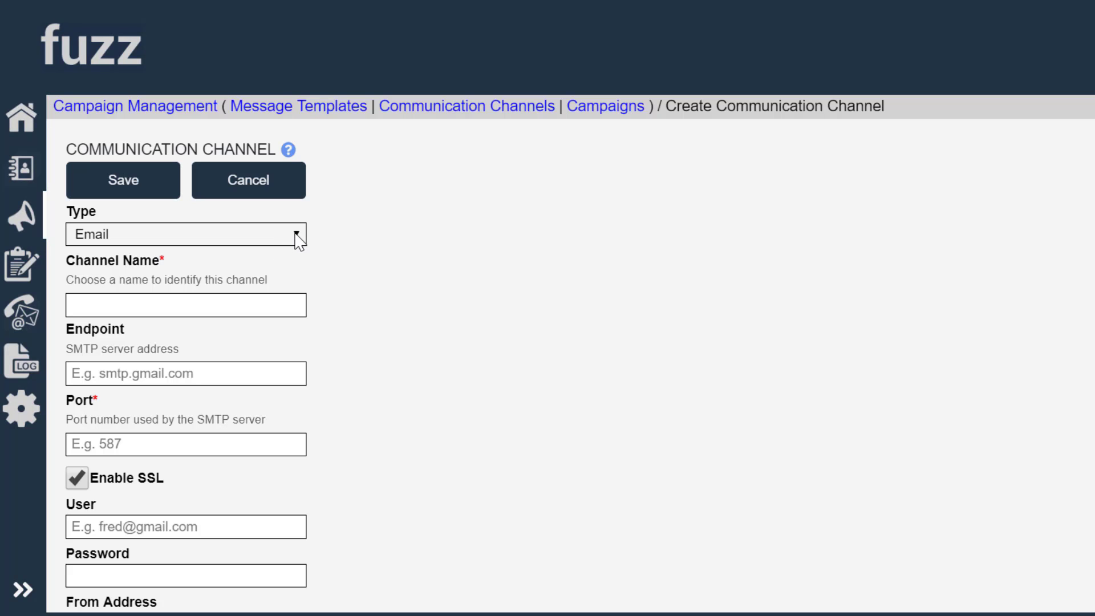
click(297, 234)
click(120, 297)
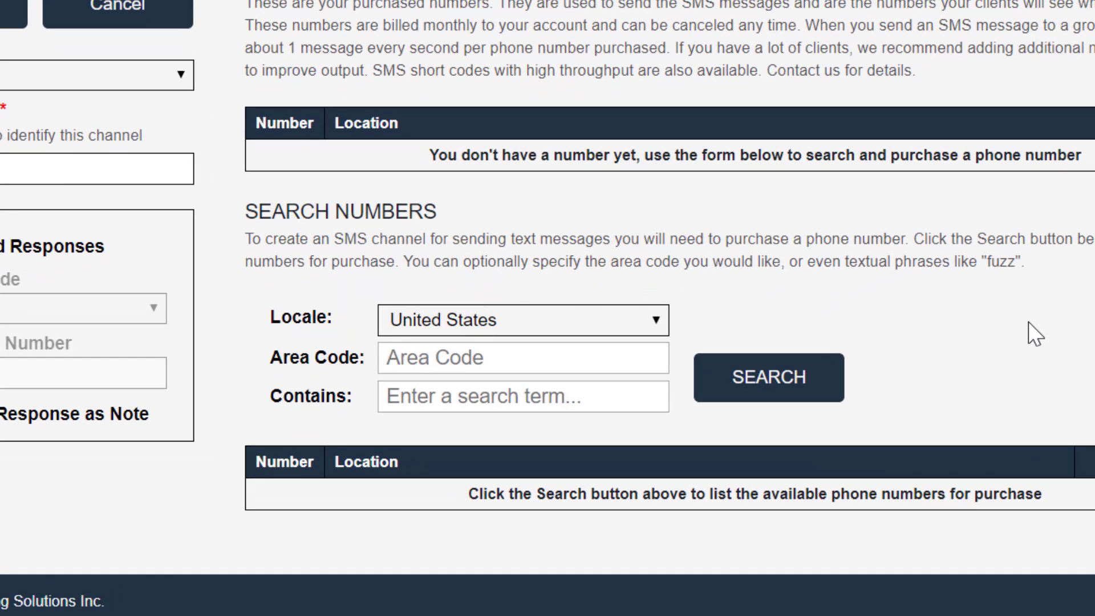
Search available numbers in area code 352 and scroll through the results
click(514, 358)
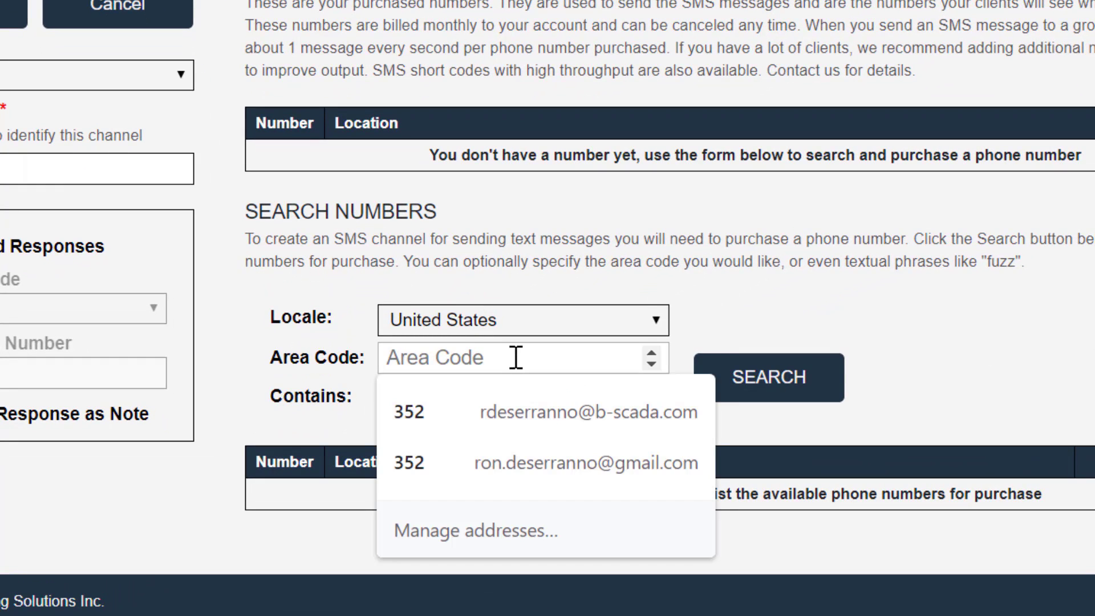
text(352)
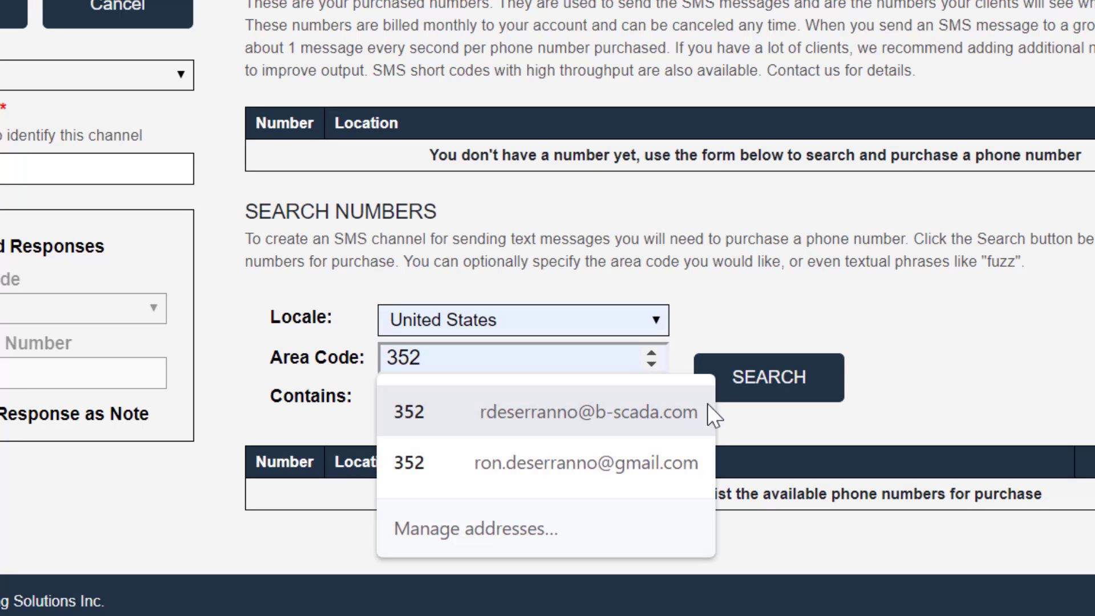
click(803, 378)
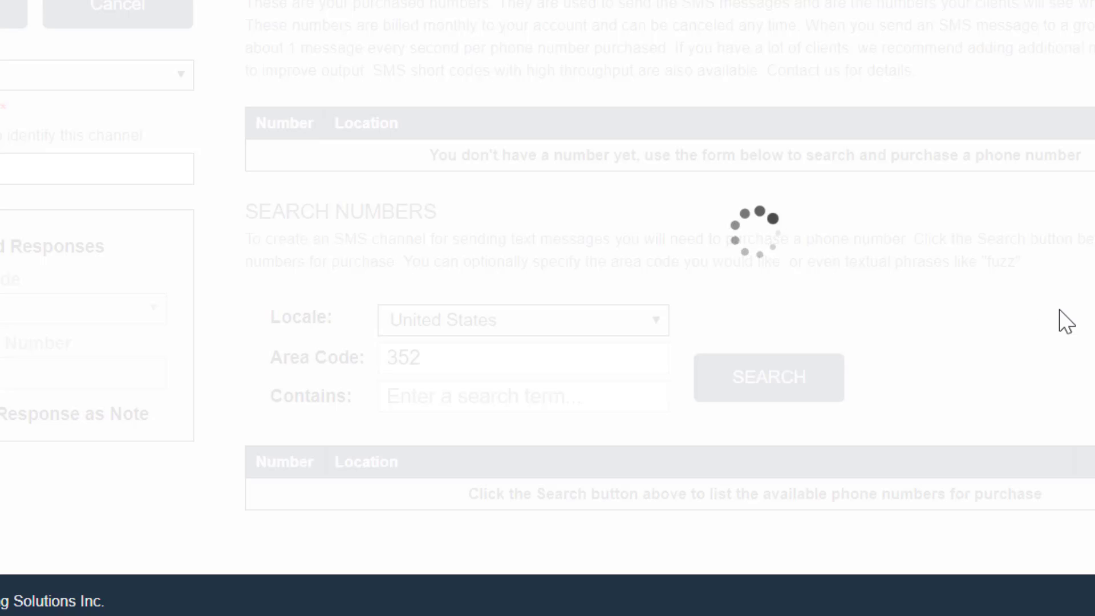
scroll(1022, 292, down, 8)
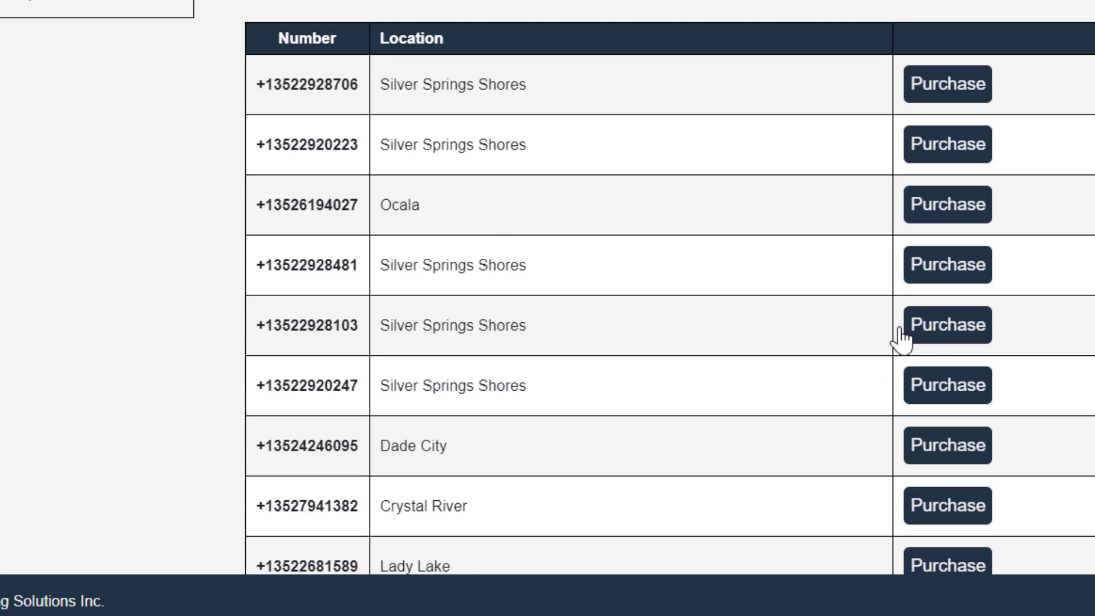
scroll(536, 222, down, 7)
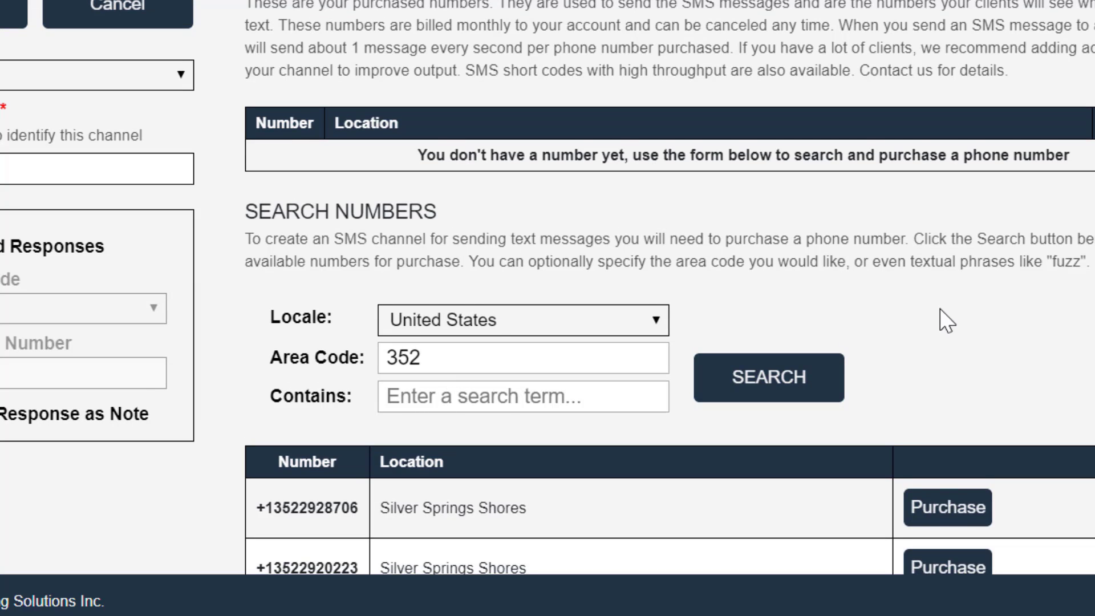
scroll(947, 321, down, 2)
Clear the area code and search for numbers containing FUZZ
click(361, 208)
key(ctrl+a)
key(BackSpace)
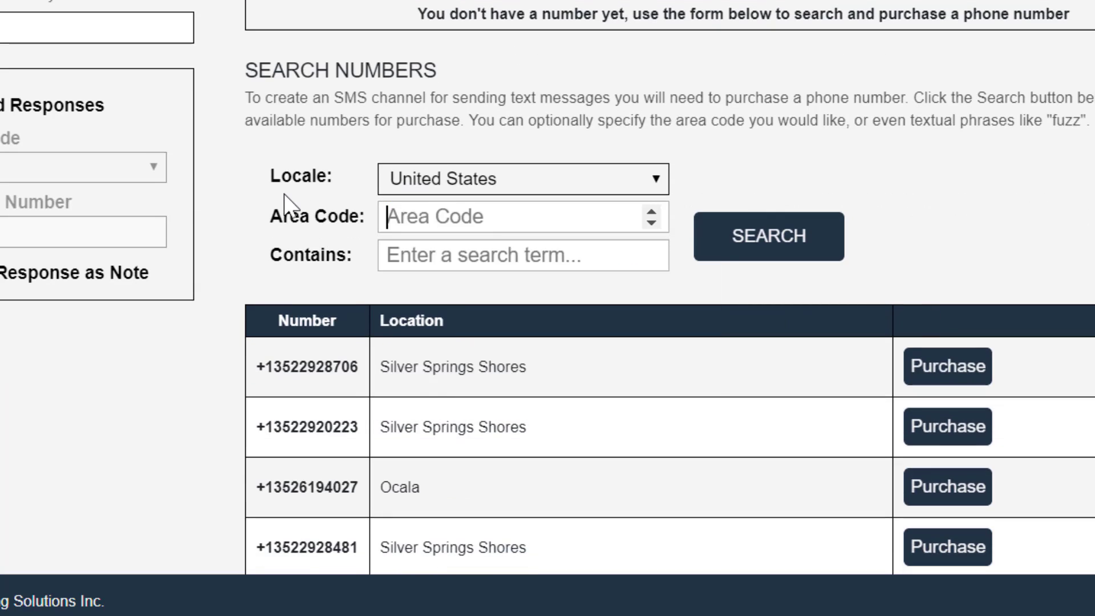
click(487, 251)
text(FUZZ)
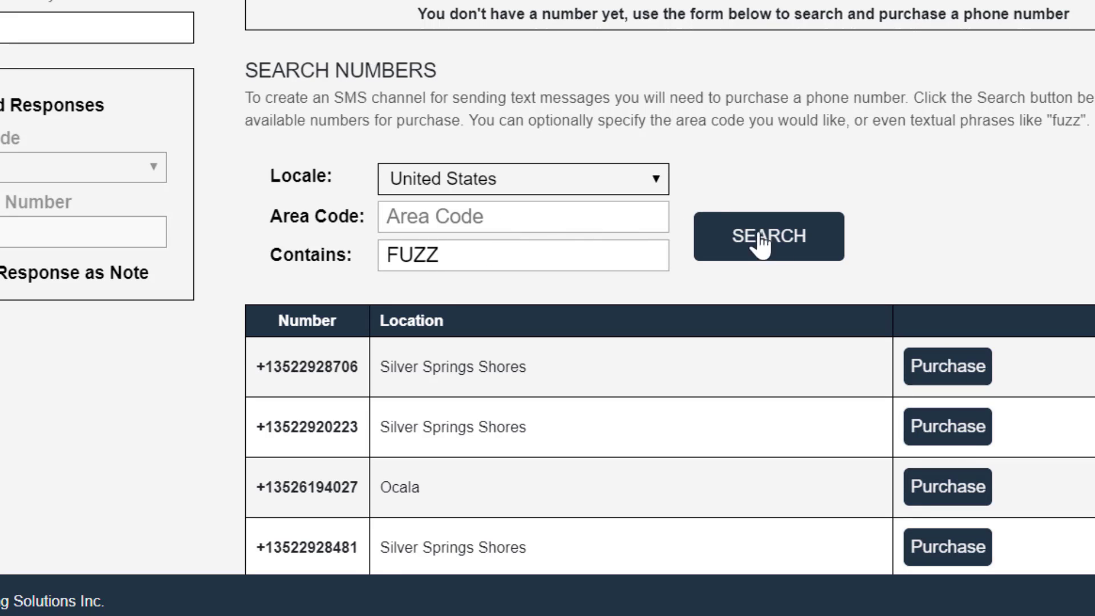
click(779, 241)
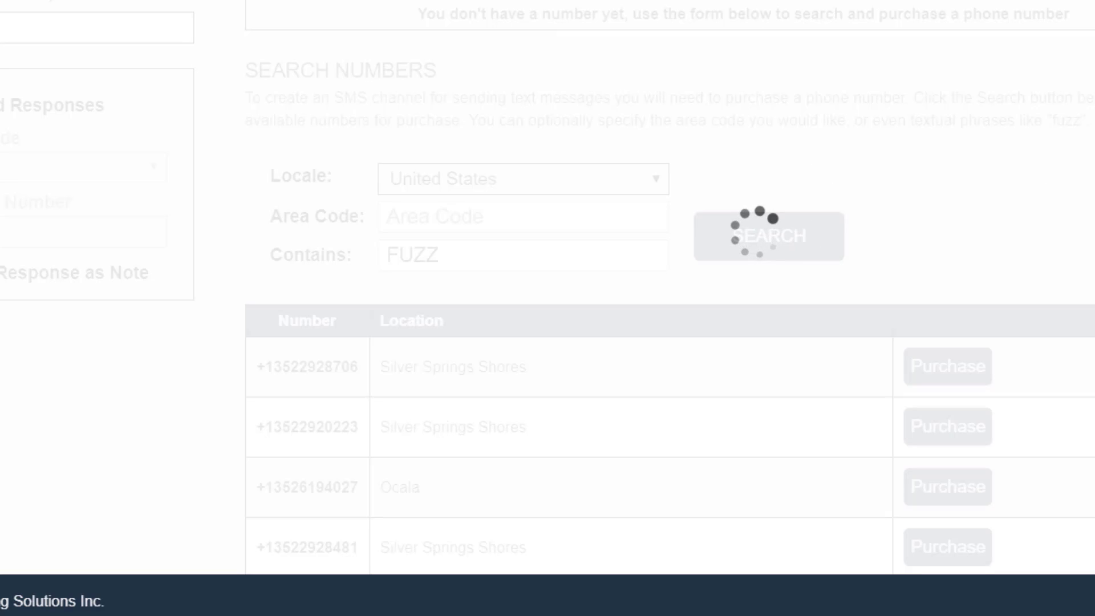
scroll(496, 141, down, 5)
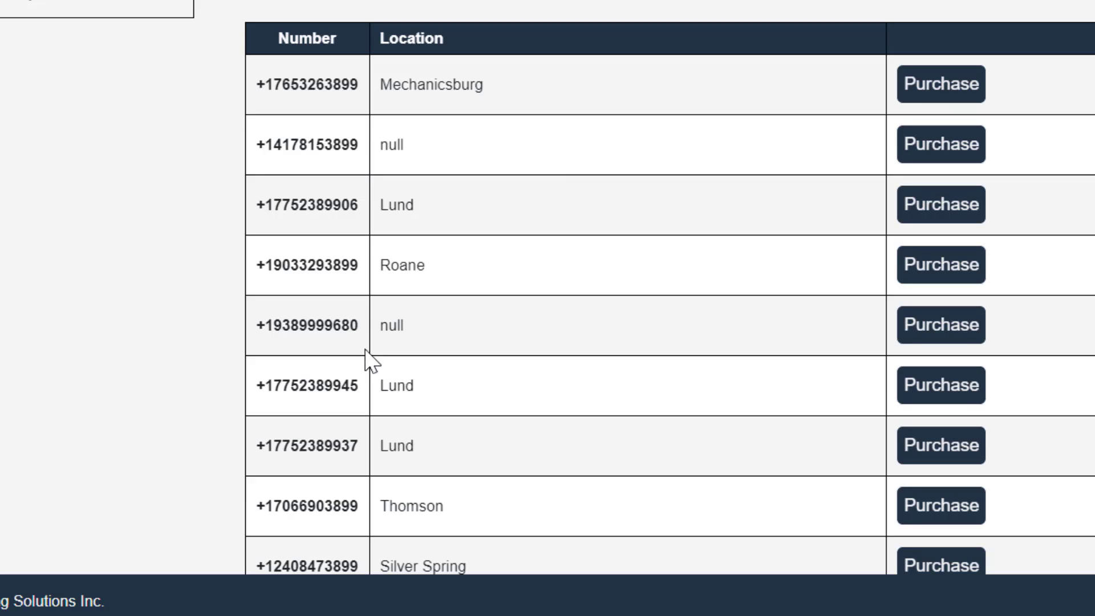
drag(330, 86, 359, 84)
scroll(723, 171, up, 7)
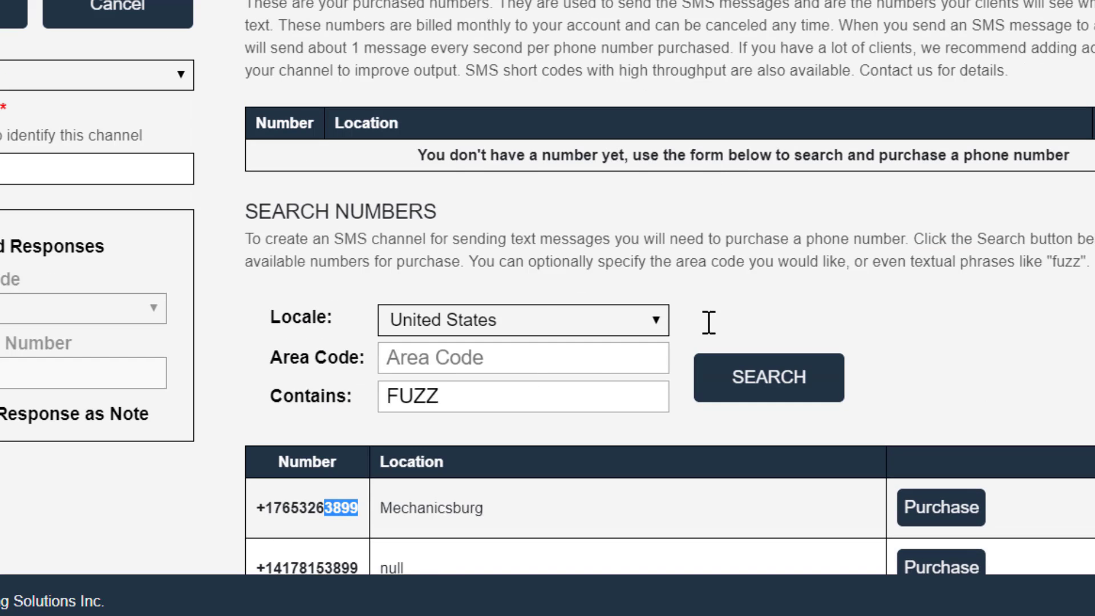
scroll(350, 264, down, 3)
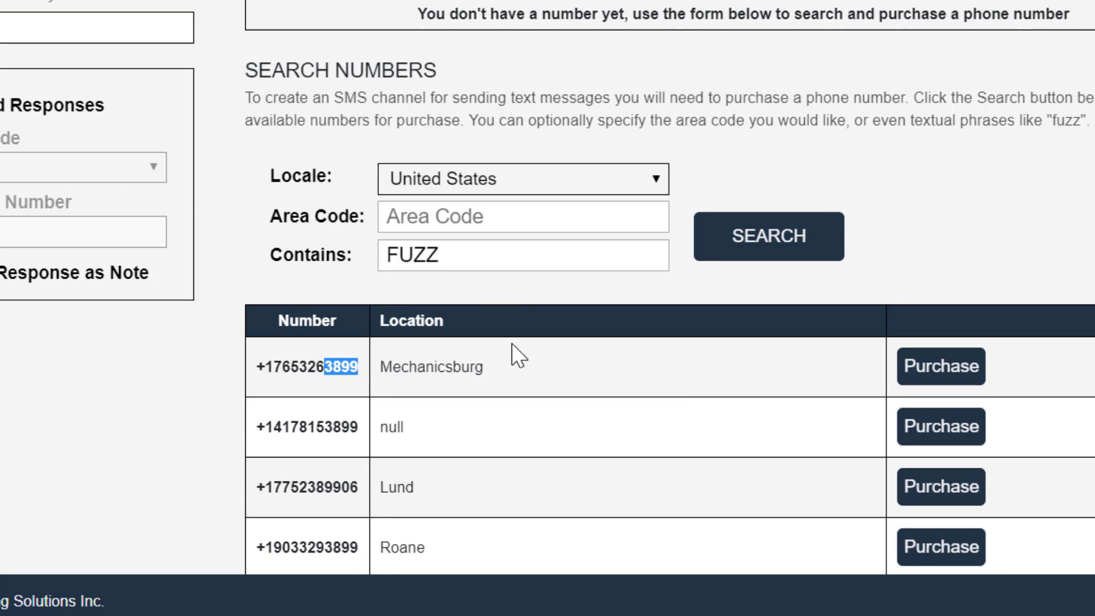
scroll(511, 343, up, 3)
scroll(513, 342, down, 3)
click(384, 367)
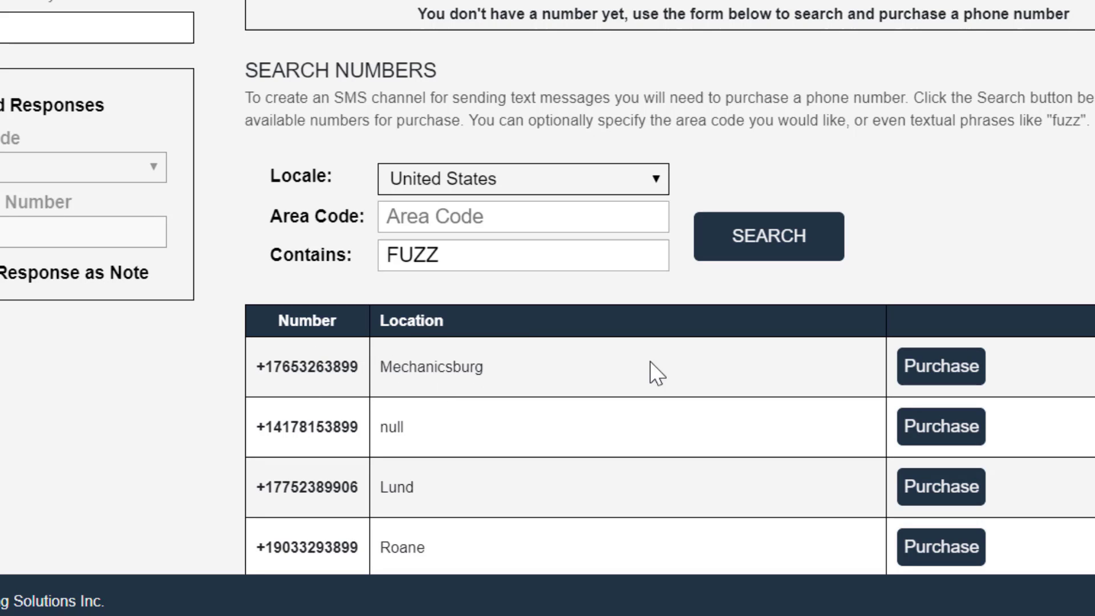
scroll(547, 287, up, 3)
scroll(547, 288, down, 3)
click(936, 365)
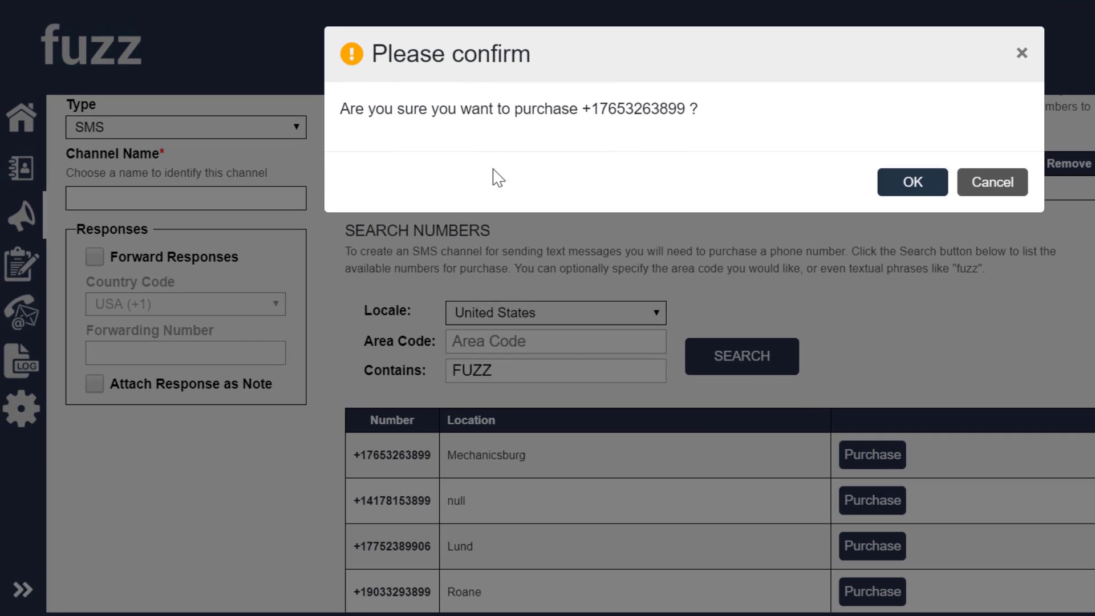
click(919, 190)
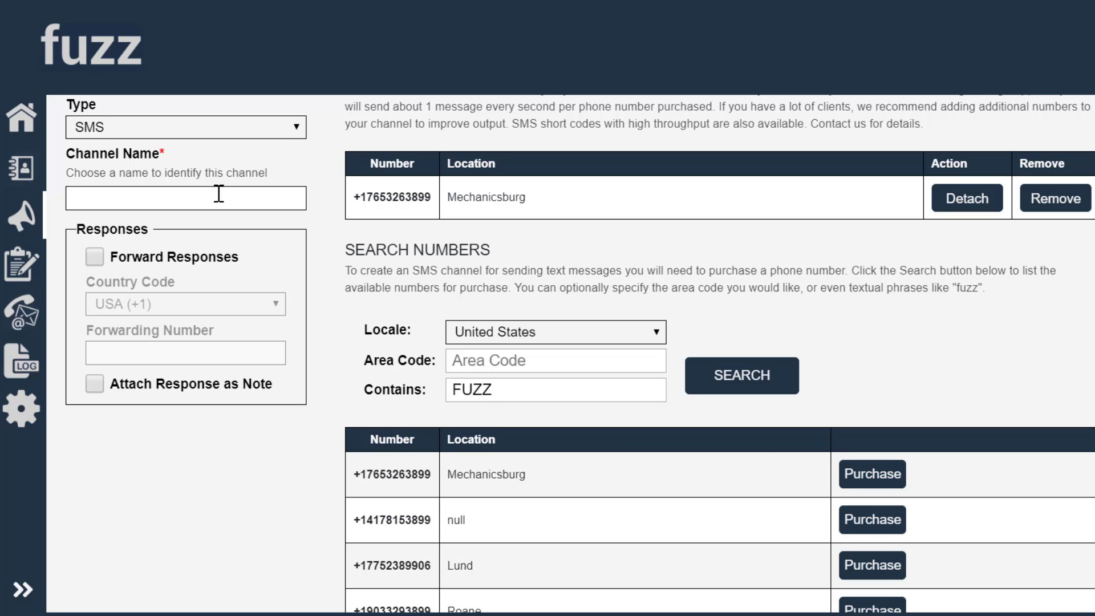
Enter 'My SMS Channel' as the channel name
scroll(712, 264, up, 3)
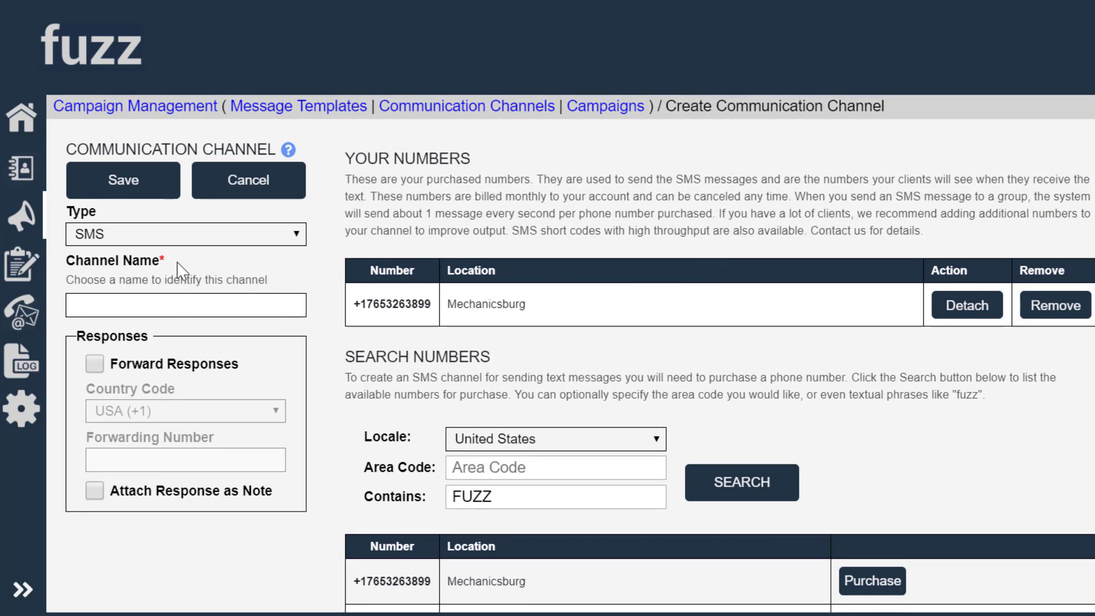
text(My SMS )
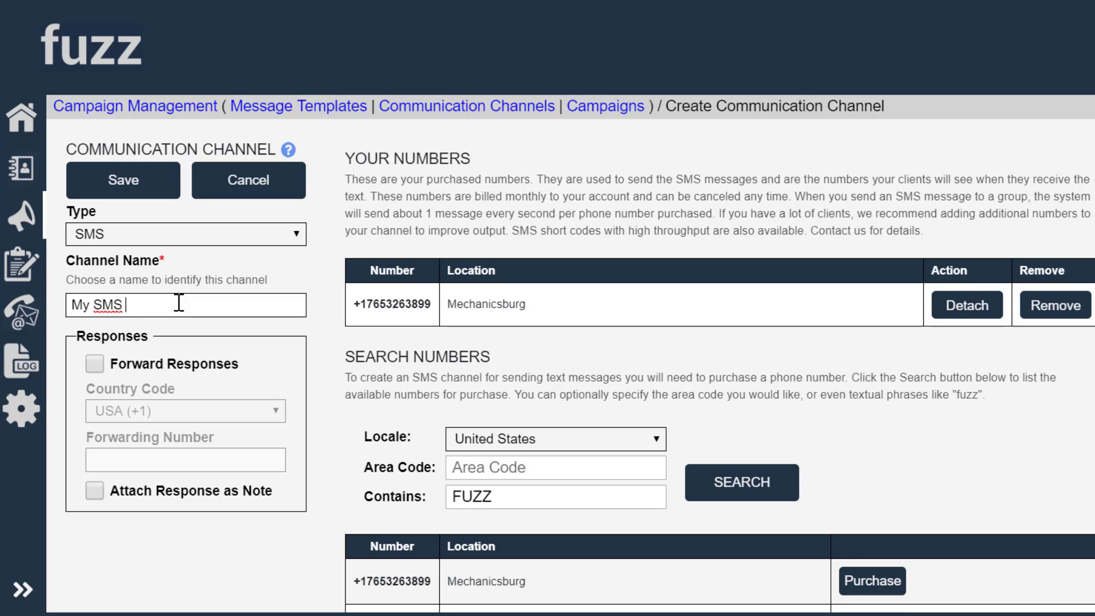
text(C)
text(hannel)
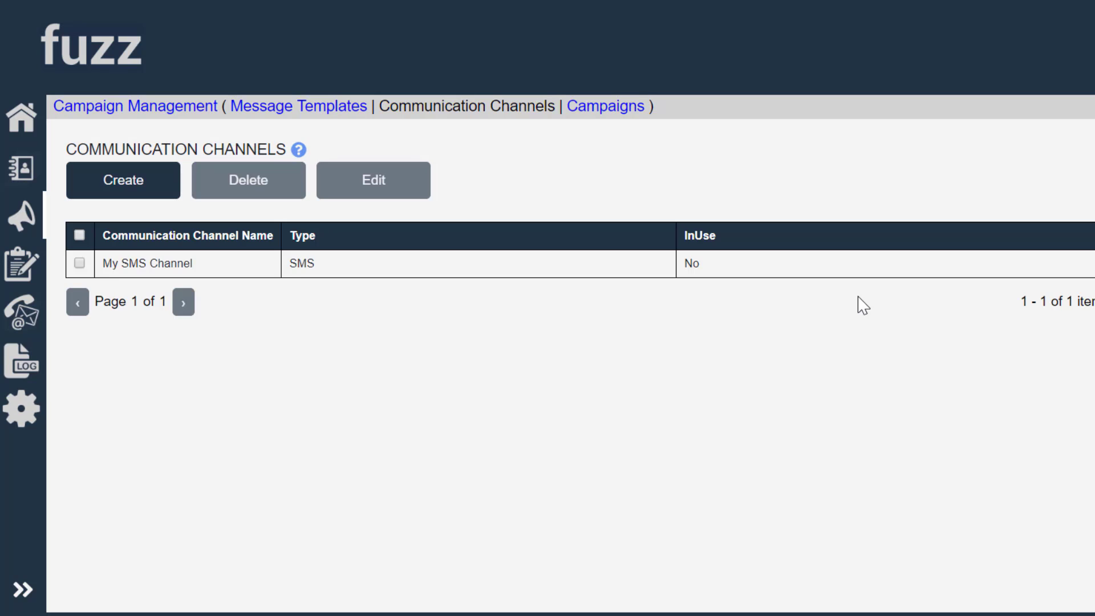
Start a new campaign named 'Rons SMS Campaign'
click(150, 104)
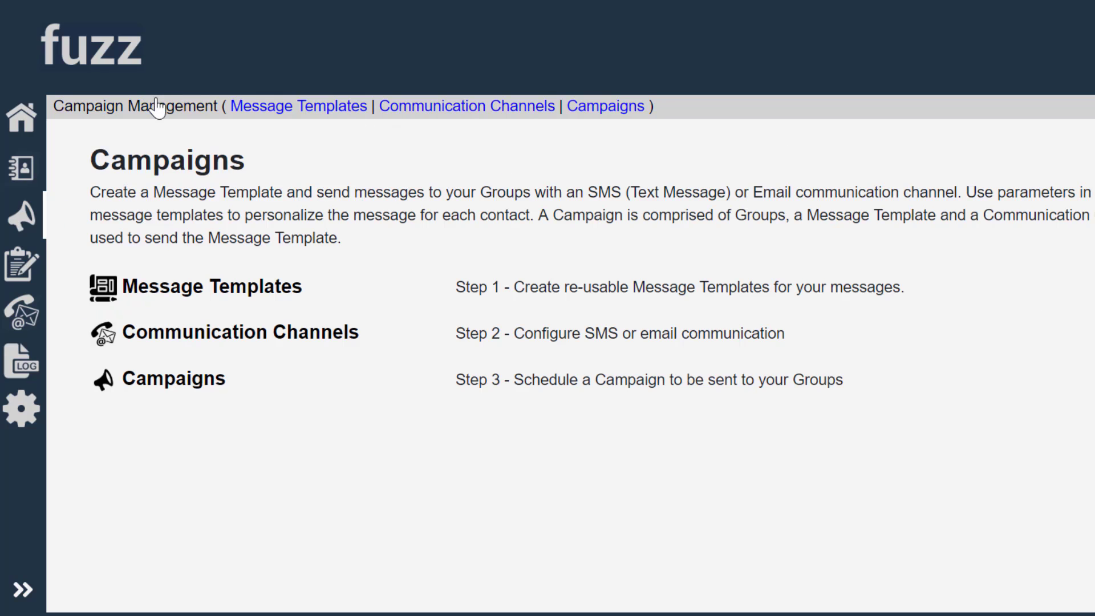
click(197, 391)
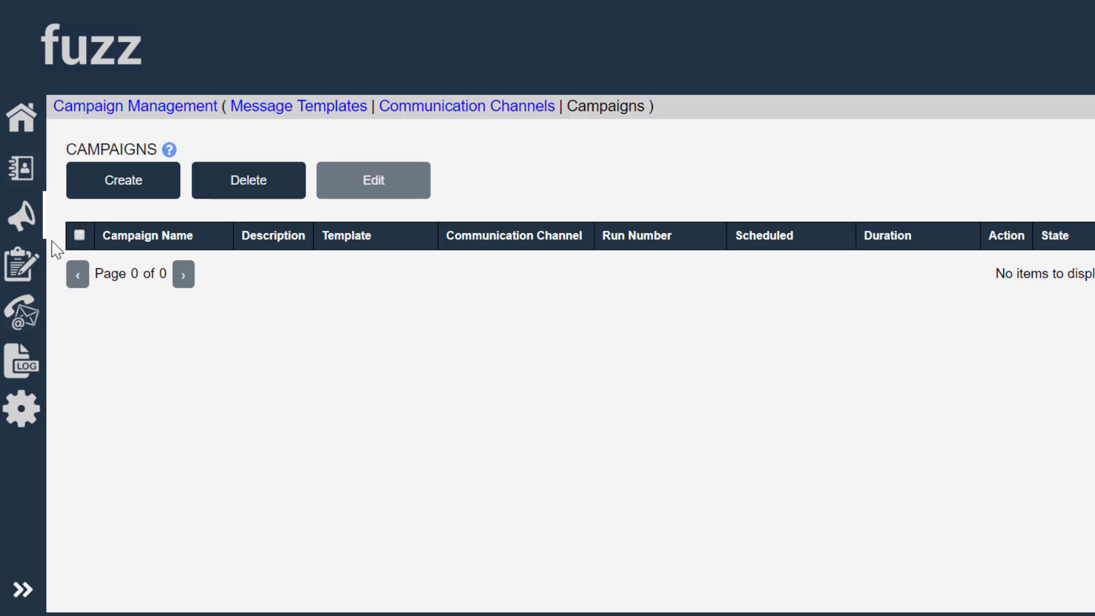
click(115, 188)
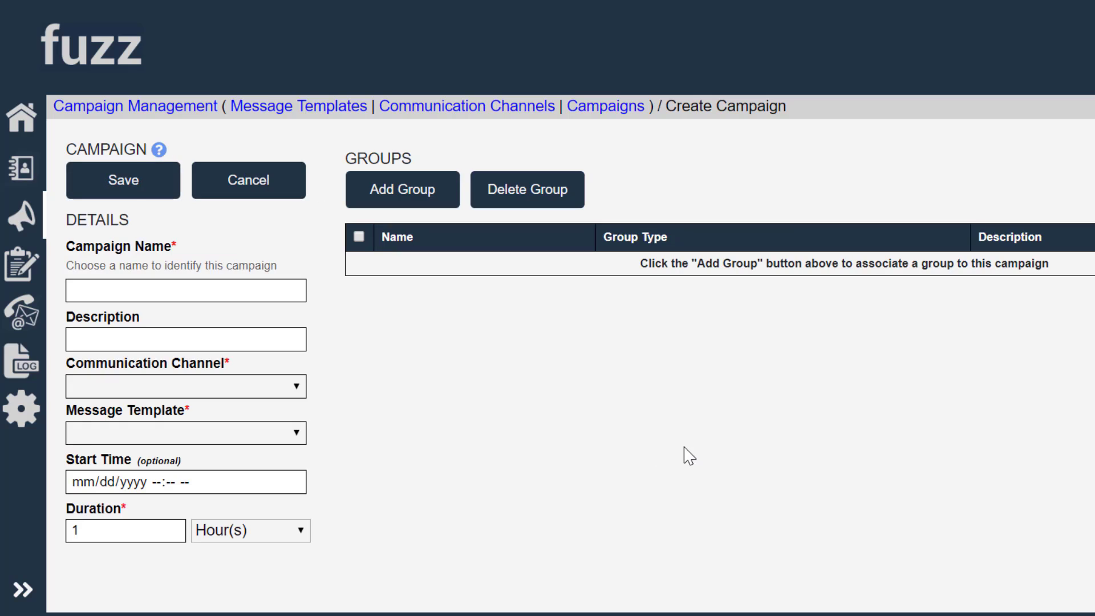
click(227, 292)
text(Rons SMS C)
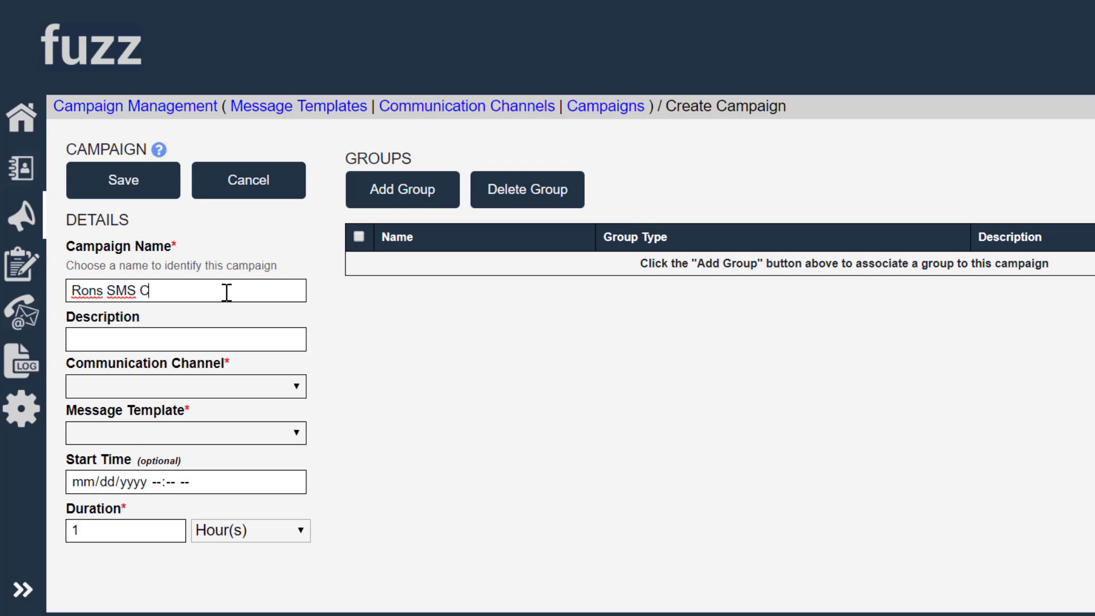
text(ampaign)
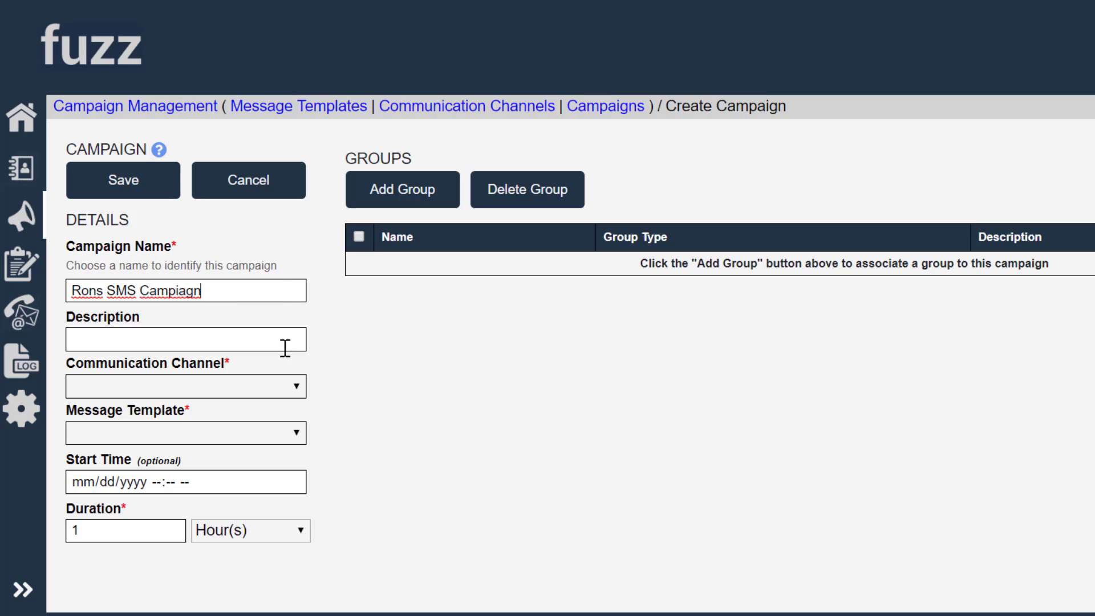
Use My SMS Channel and the Hello World template, targeting Fuzz Company Group
mouse_move(271, 367)
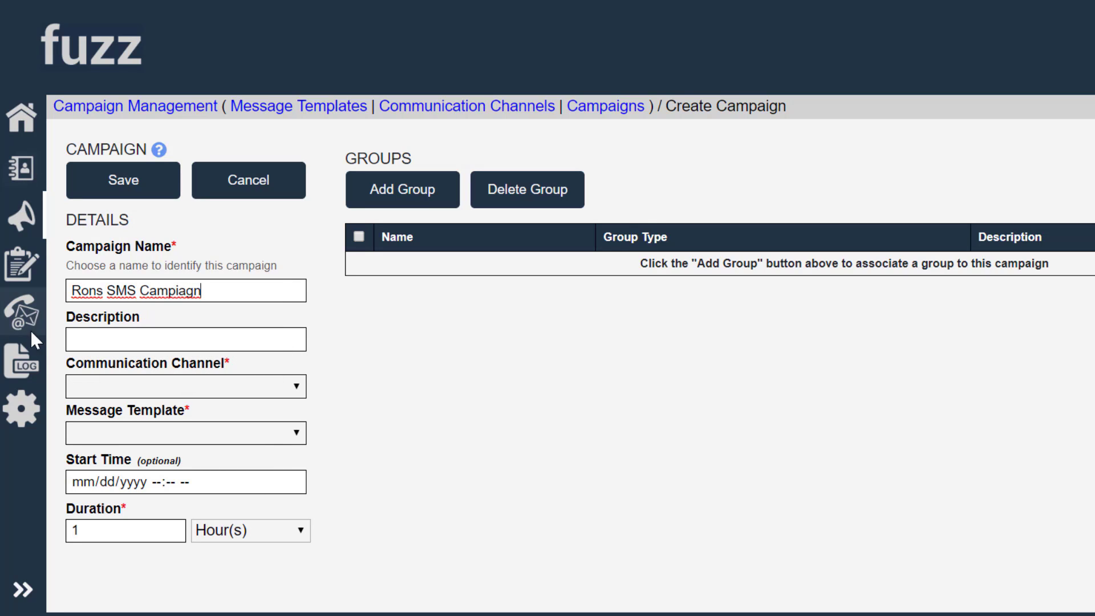
click(288, 386)
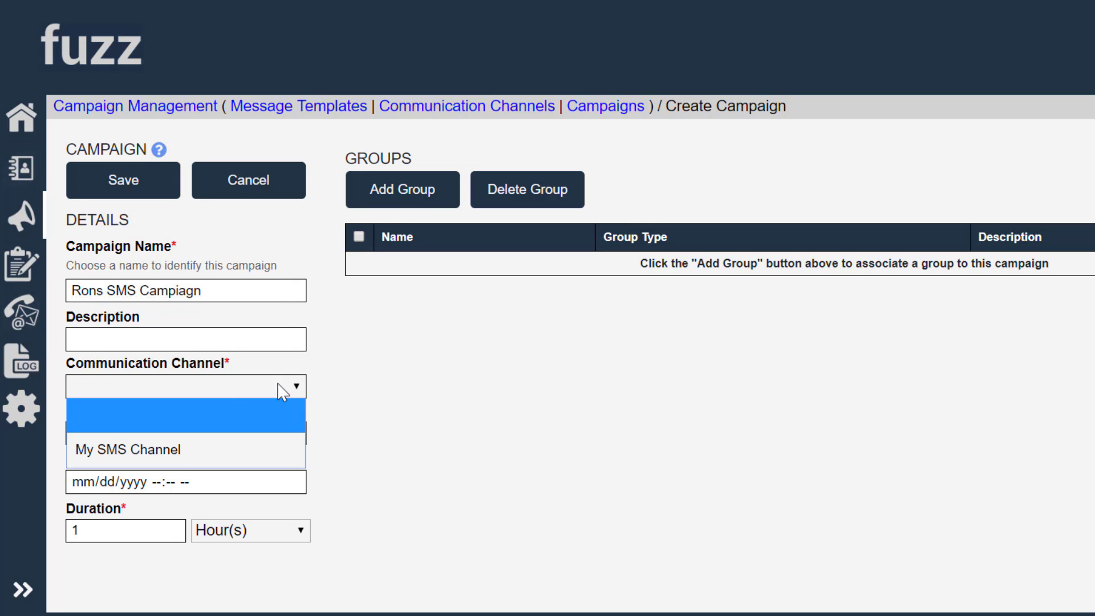
click(149, 451)
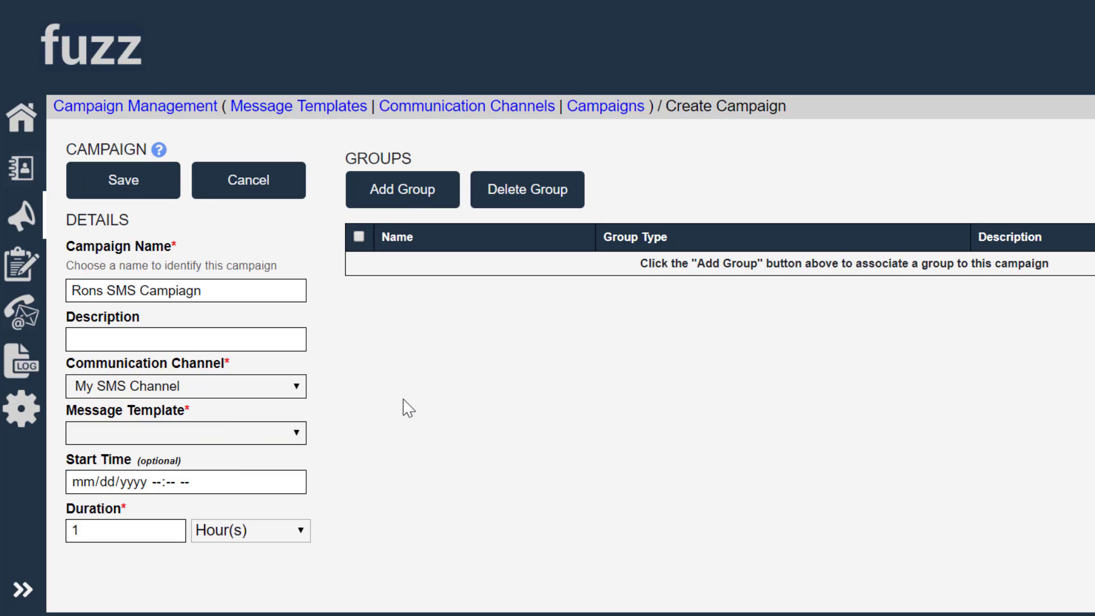
click(295, 434)
click(132, 502)
click(405, 212)
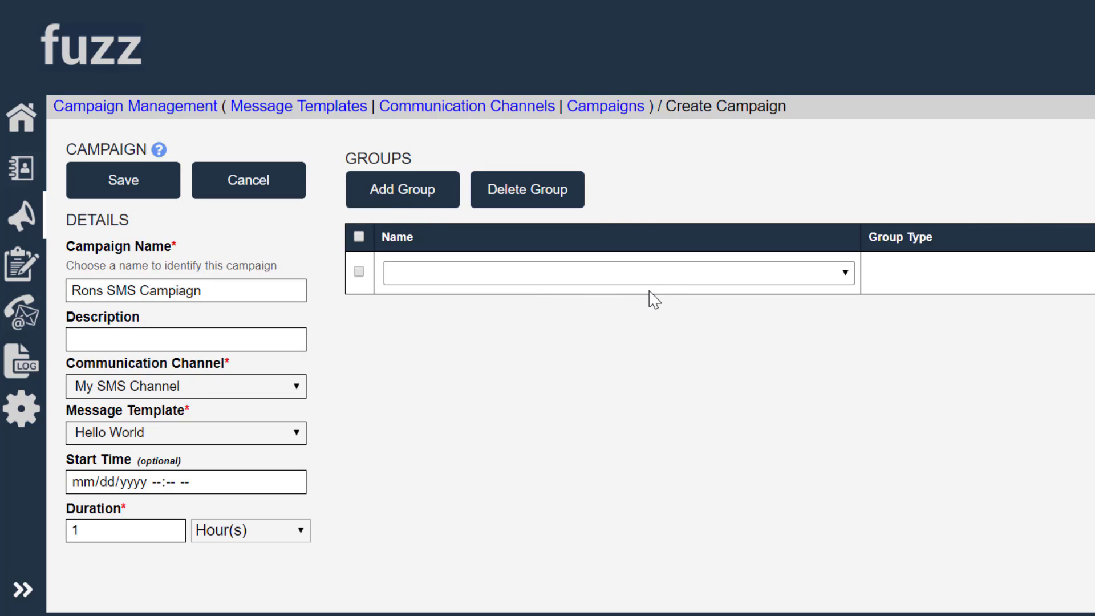
click(671, 279)
click(530, 335)
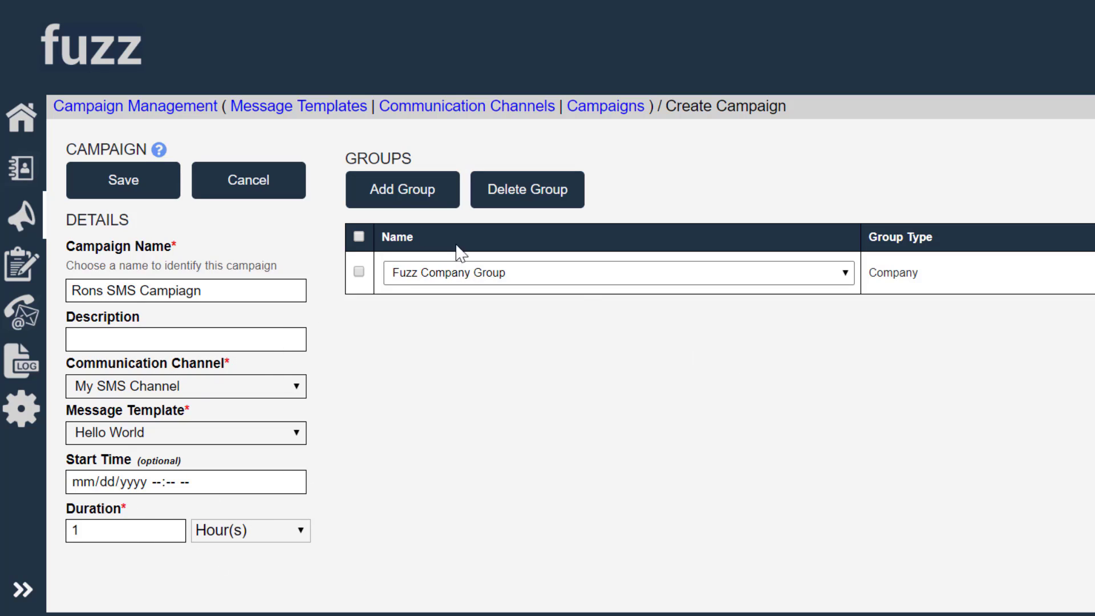
Save 'Rons SMS Campaign' so it appears in the Campaigns table
click(87, 183)
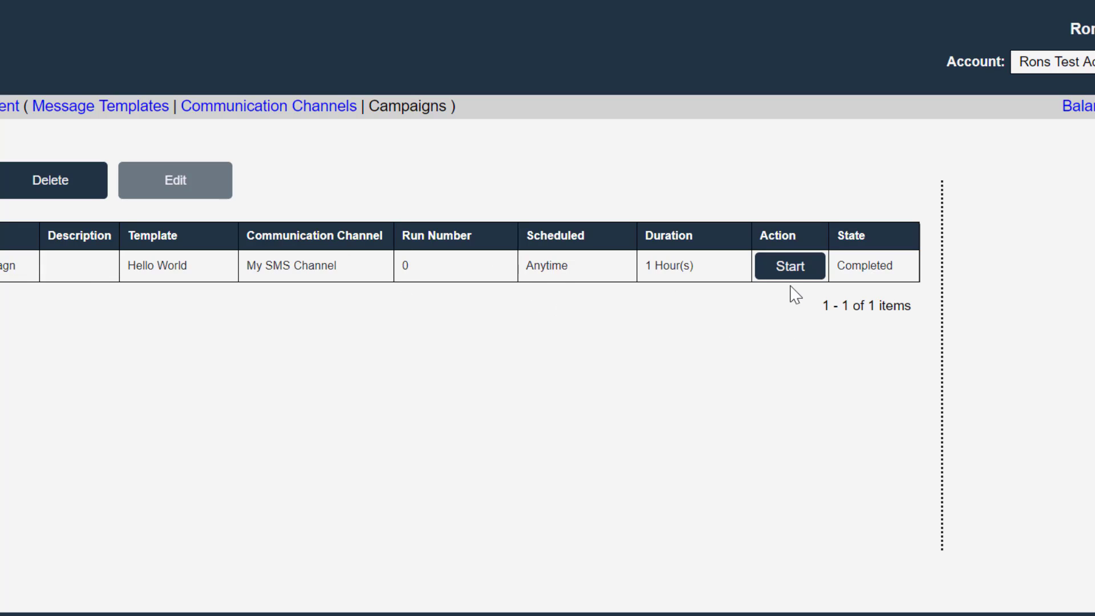
Start running 'Rons SMS Campaign'
click(791, 266)
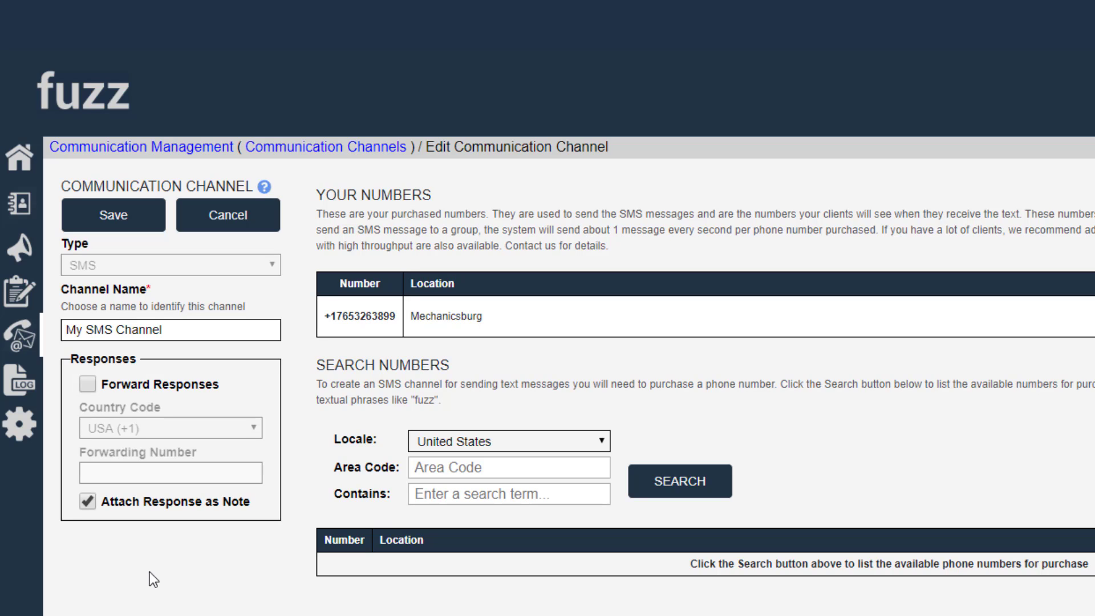
Turn on Forward Responses for My SMS Channel and enter the USA forwarding phone number
click(87, 384)
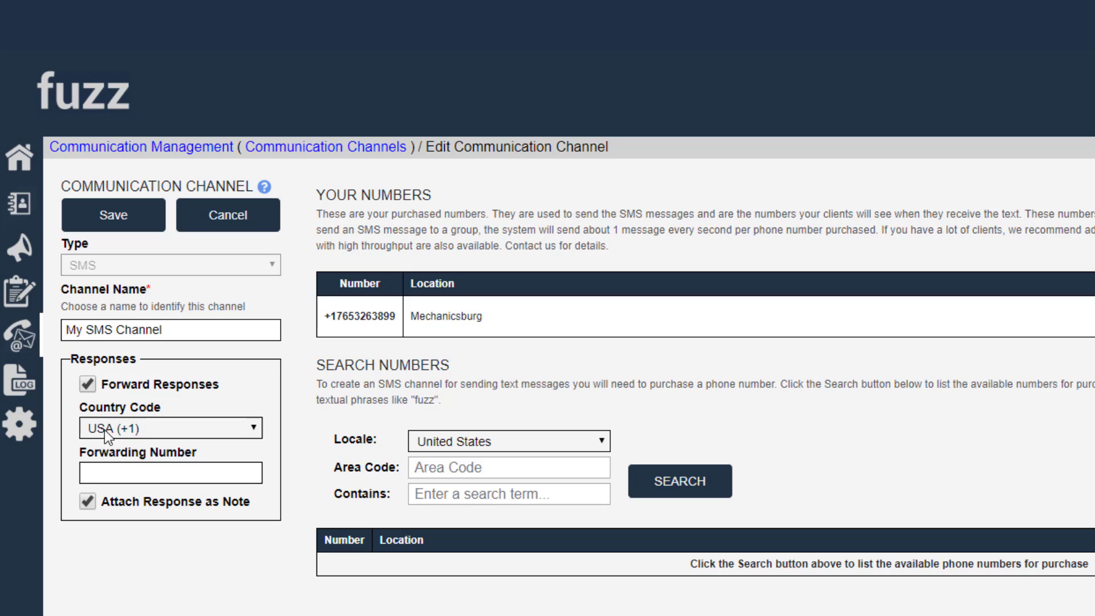
click(146, 467)
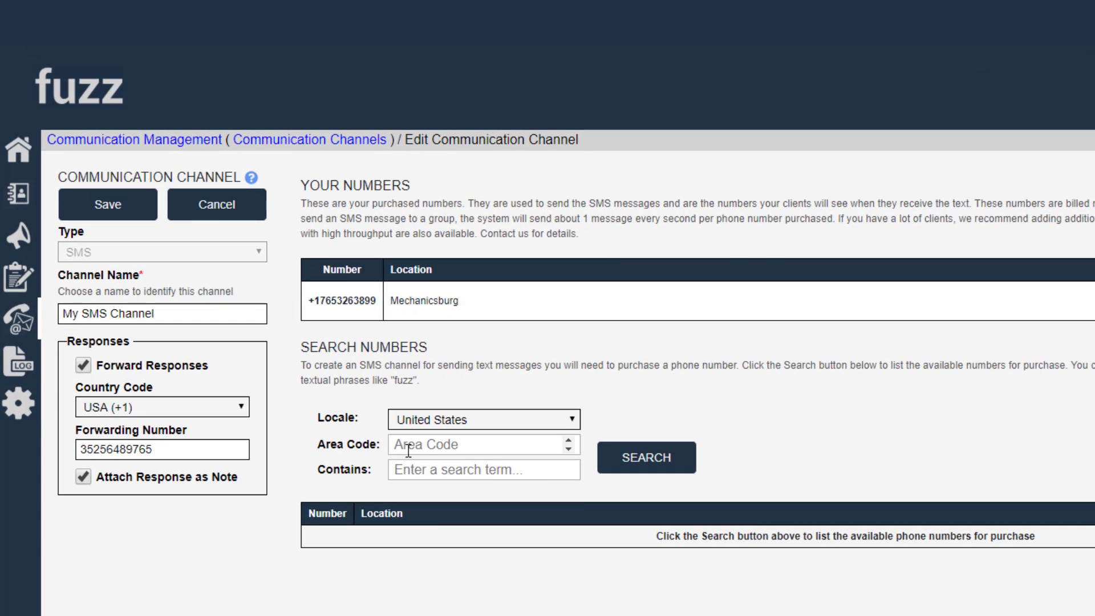
Search available phone numbers by area code 352
click(392, 413)
text(352)
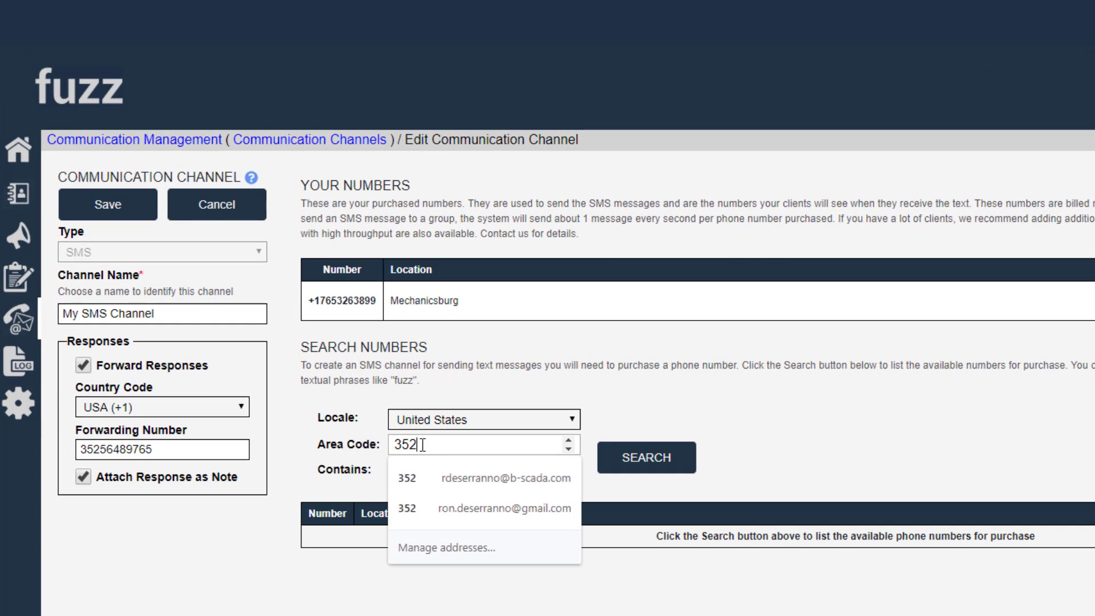
click(614, 465)
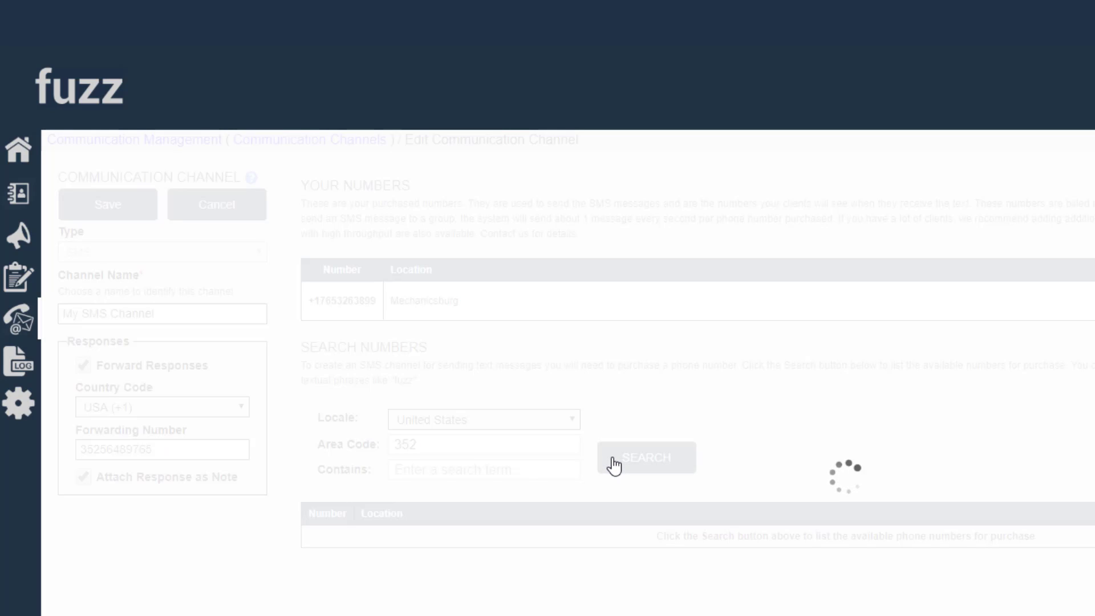